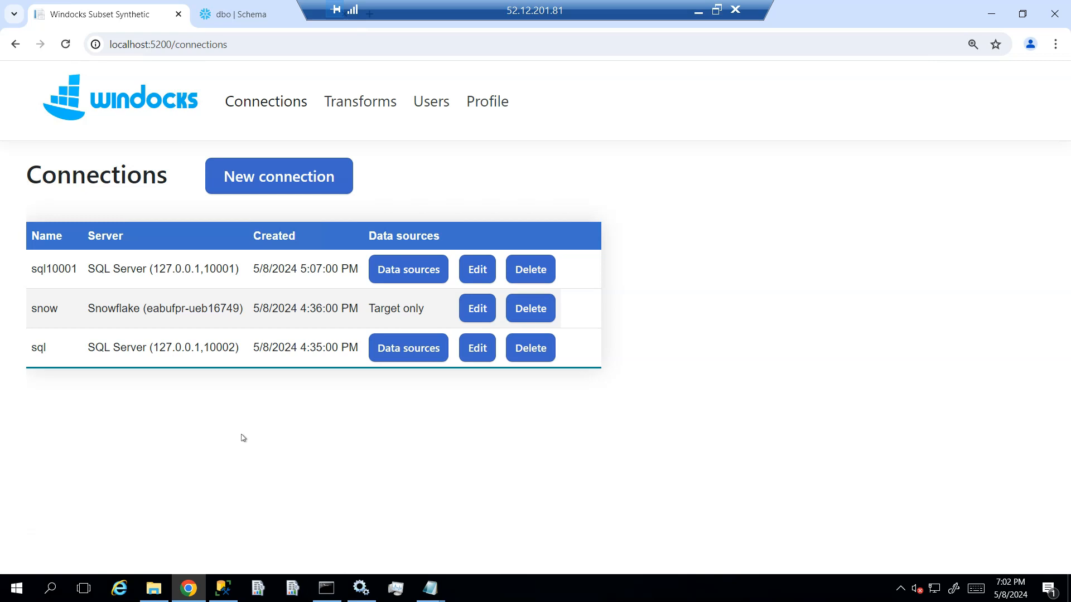
- Test the sql connection to the SQL Server instance 127.0.0.1,10002 and return to the connections list
left_click(242, 425)
left_click(476, 348)
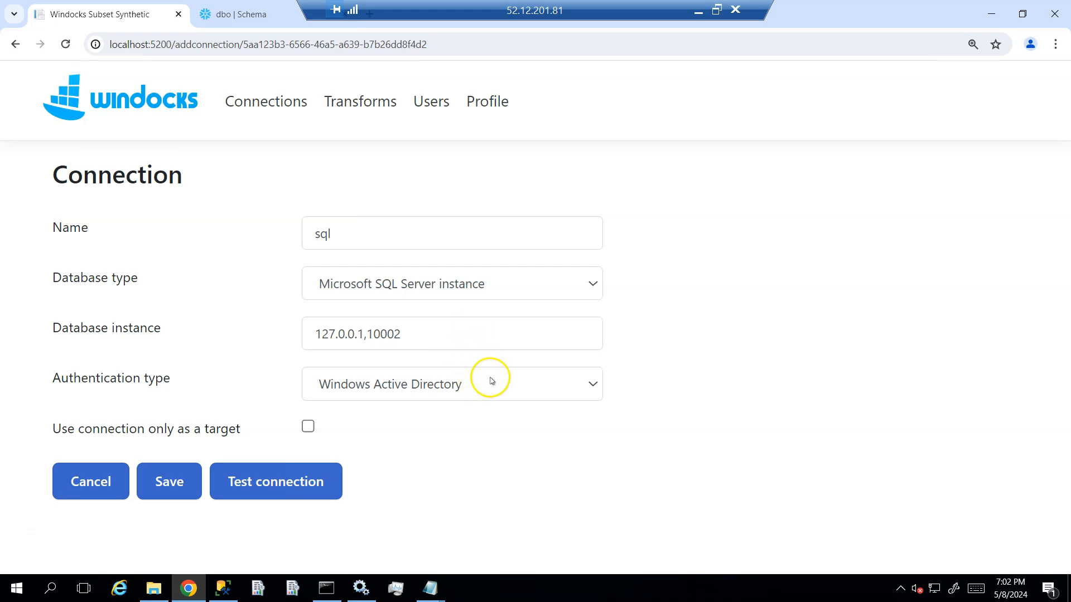
left_click(288, 483)
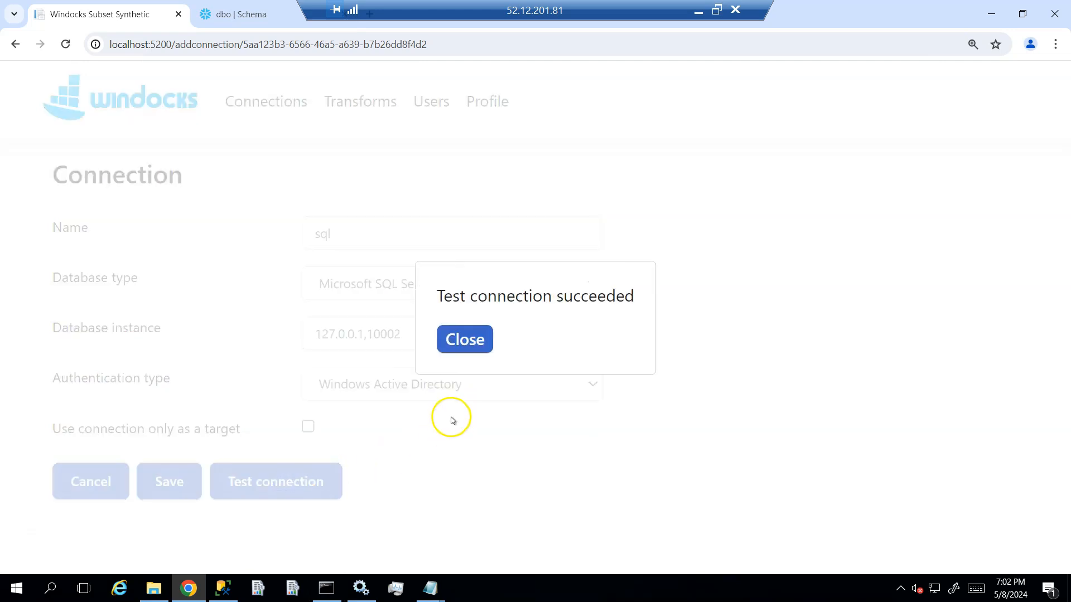
left_click(467, 340)
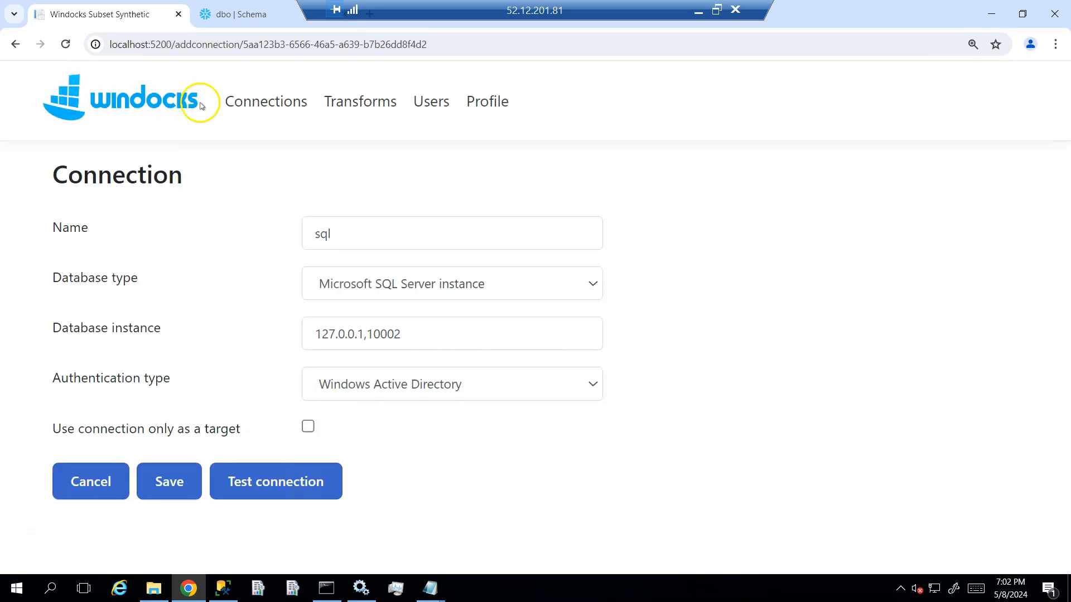
left_click(264, 102)
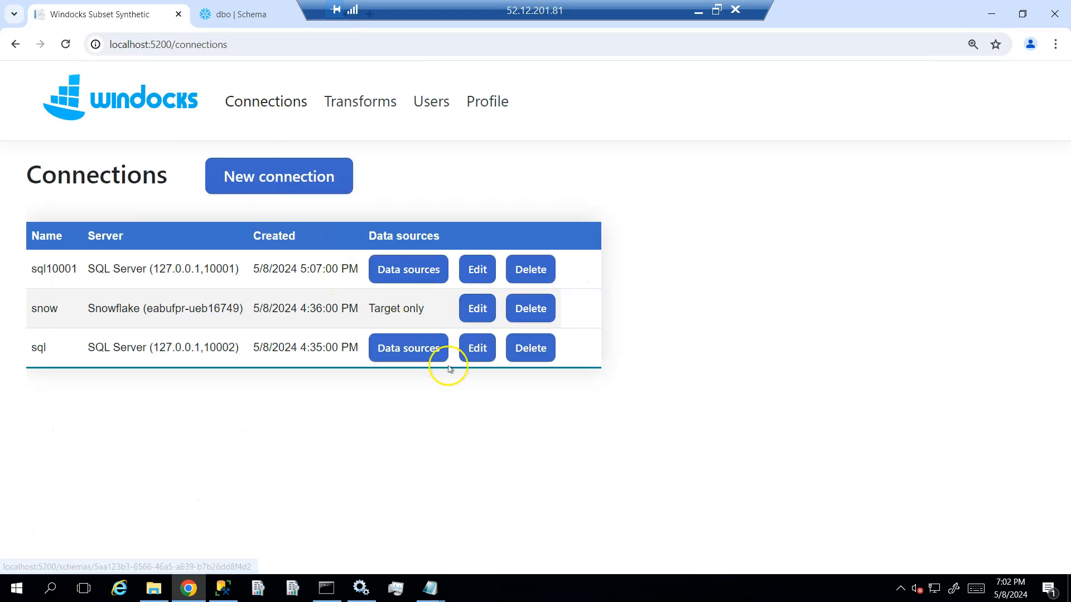
- Review the subset pass-through and synthetic data settings of the sql connection's pet data source, and save the data source
left_click(409, 349)
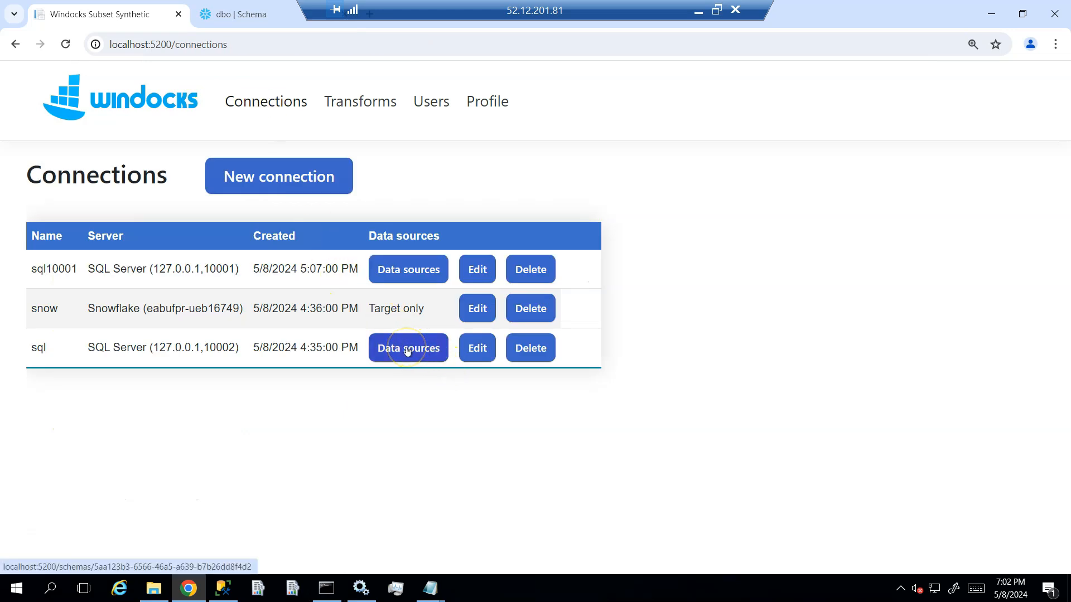
left_click(329, 415)
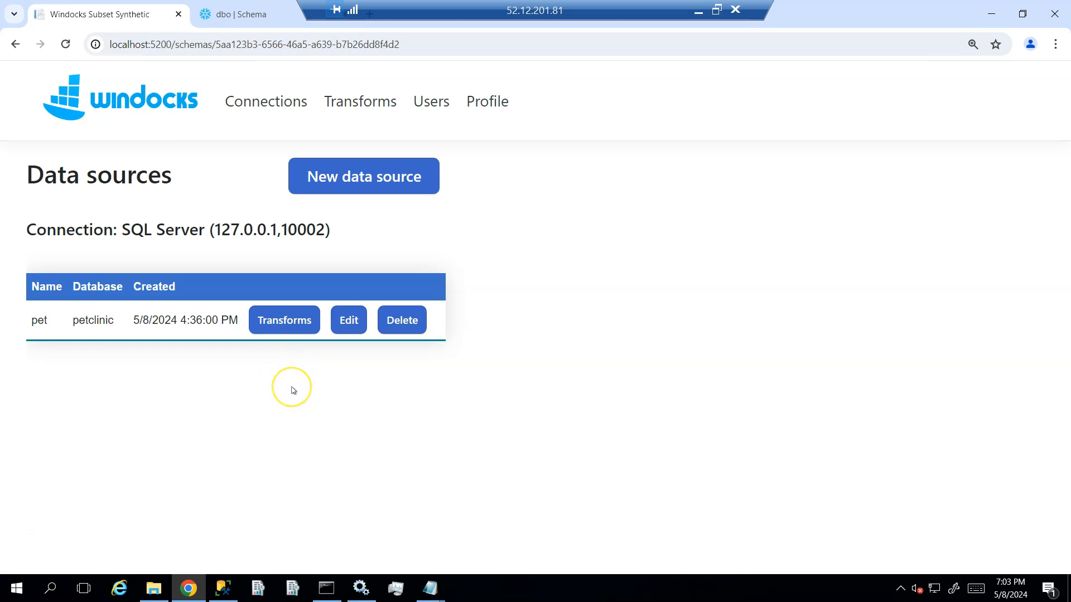
left_click(347, 319)
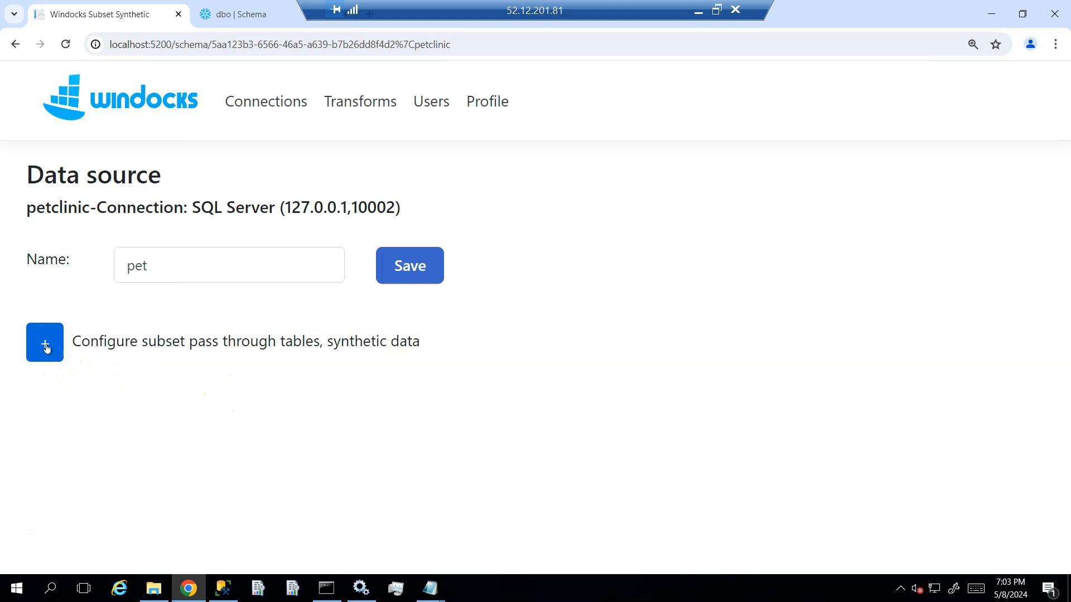
left_click(46, 349)
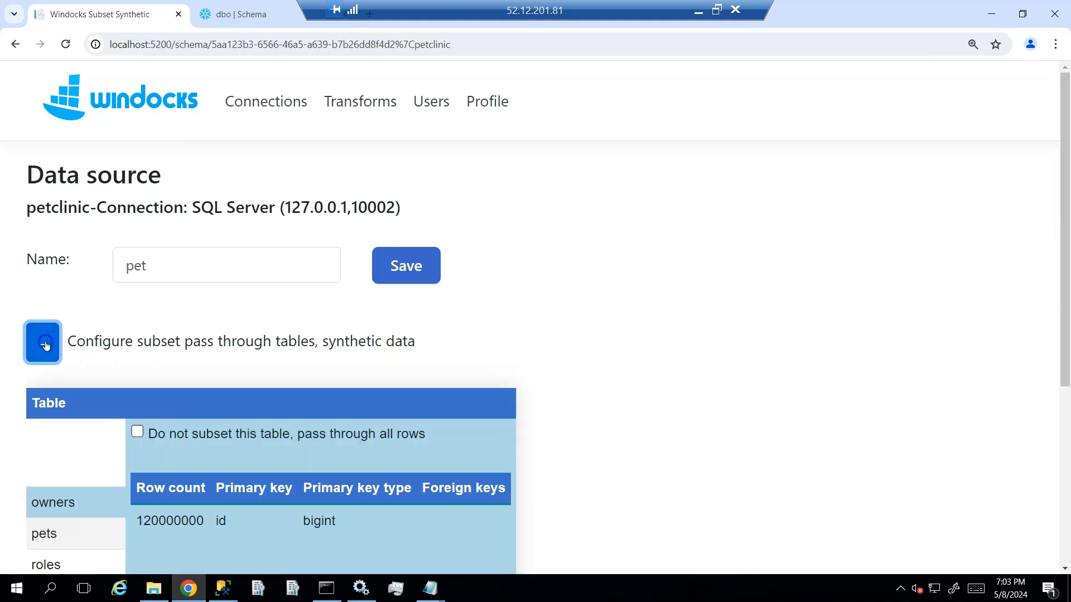
scroll(598, 330, "down", 2)
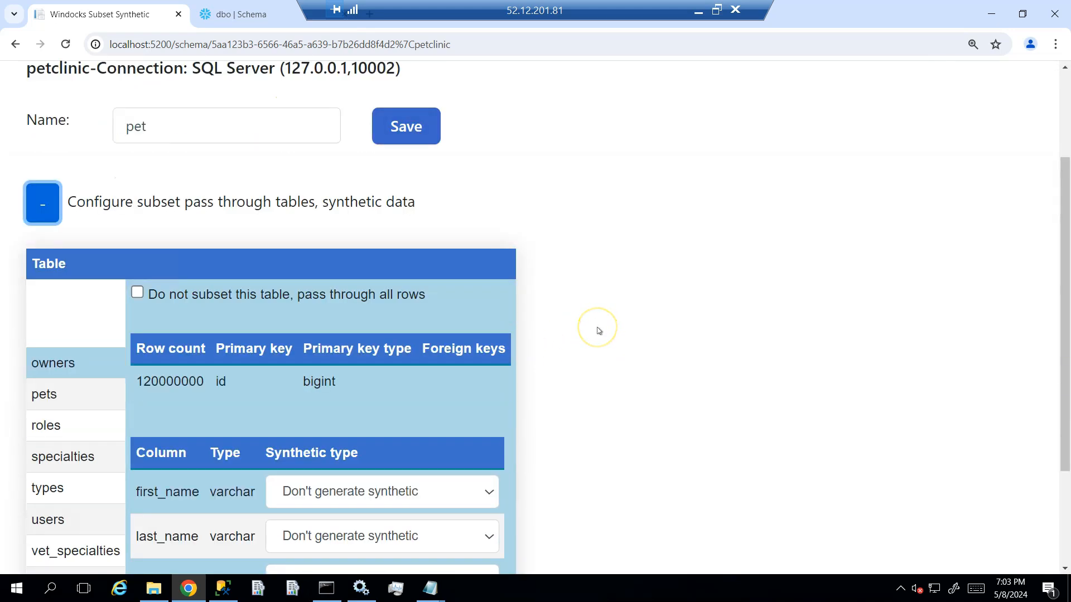
scroll(598, 330, "down", 2)
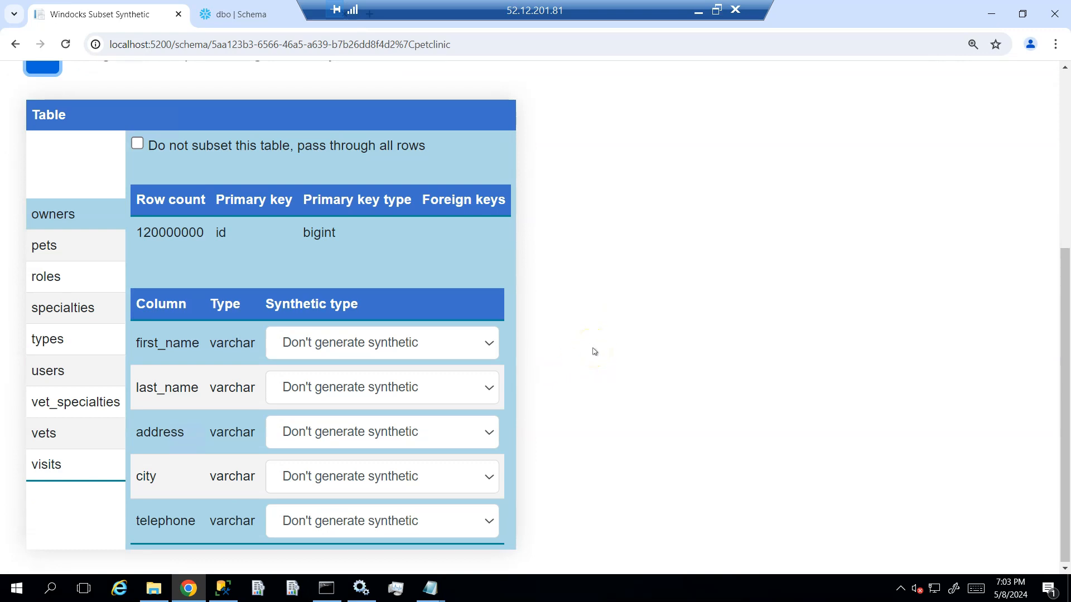
scroll(594, 351, "up", 1)
scroll(595, 352, "up", 3)
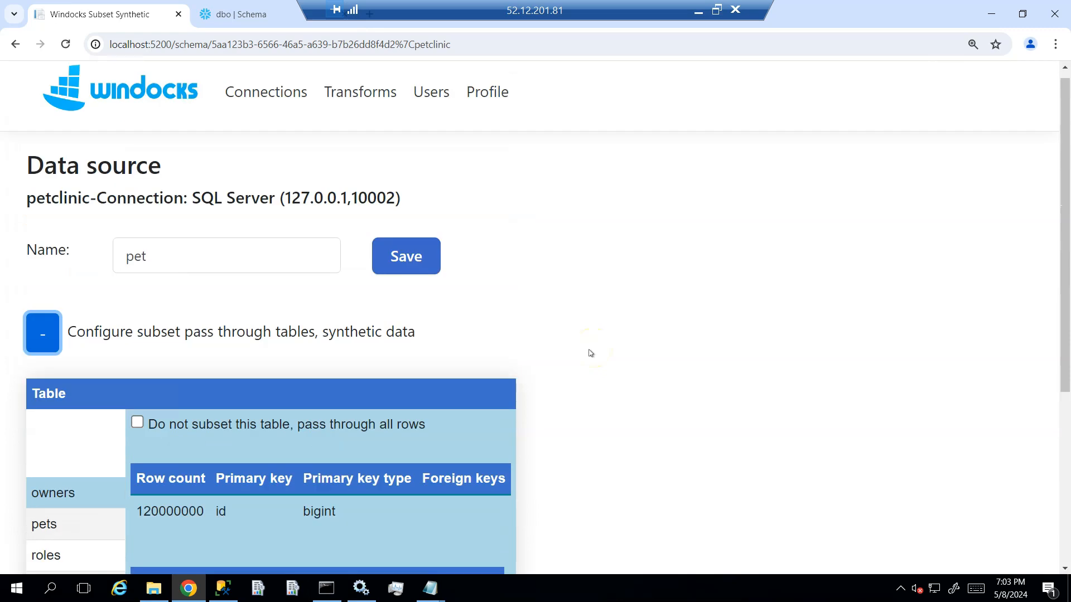
scroll(591, 353, "up", 1)
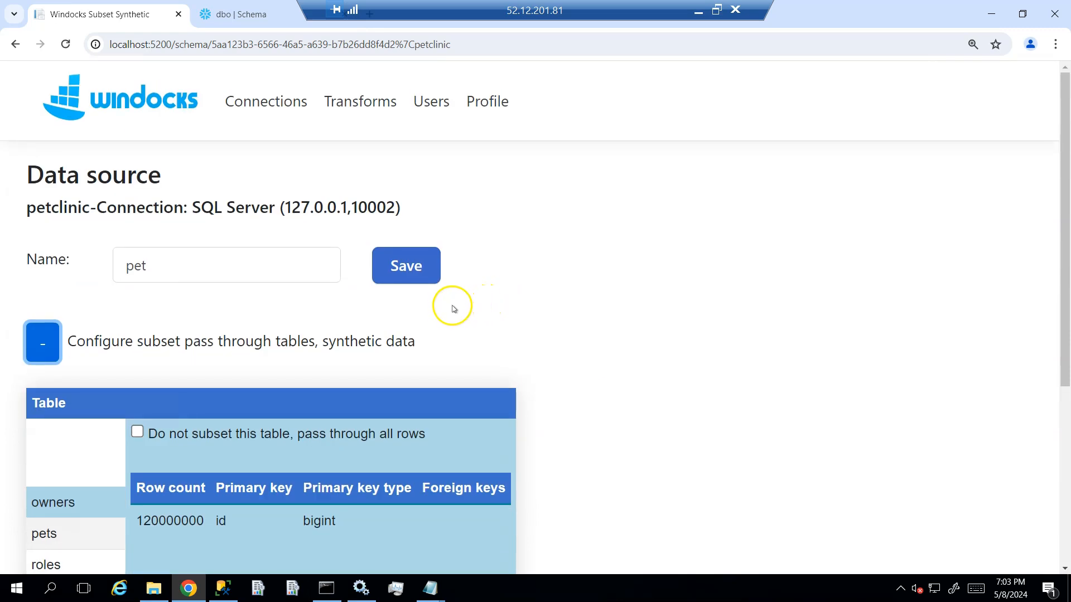
left_click(407, 266)
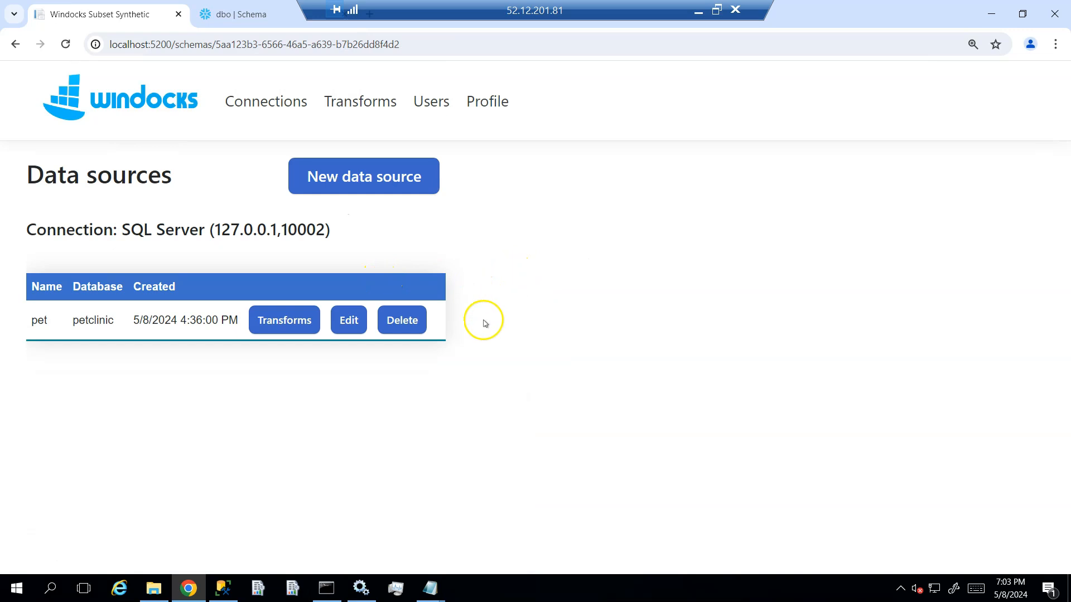
- Edit the pet data source's sql_subset transform, keeping the Subset type and setting the target database name to pet_subset3, and save it
left_click(287, 321)
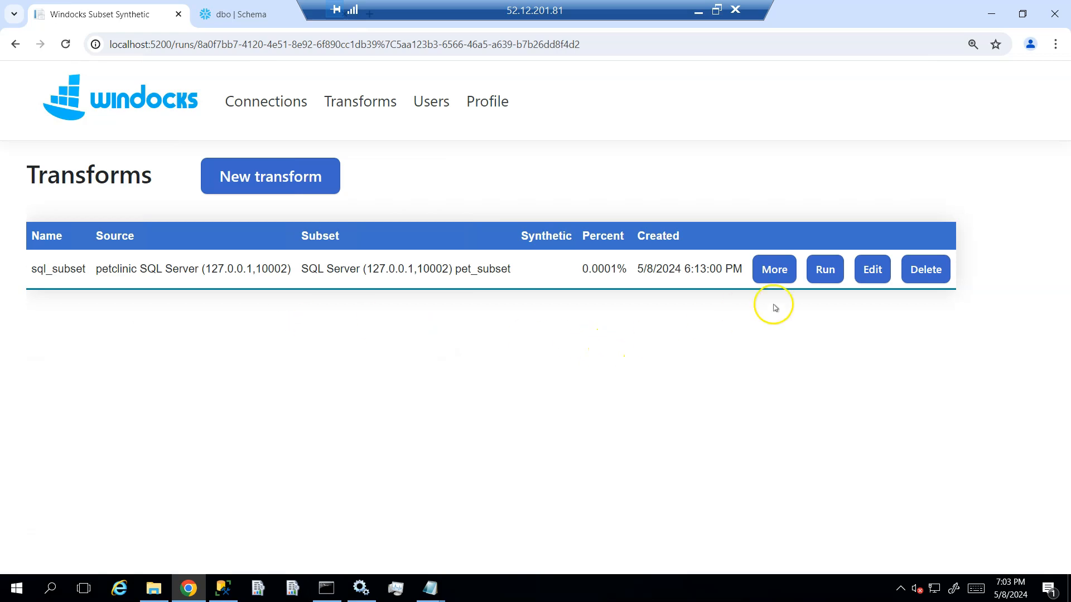
left_click(873, 272)
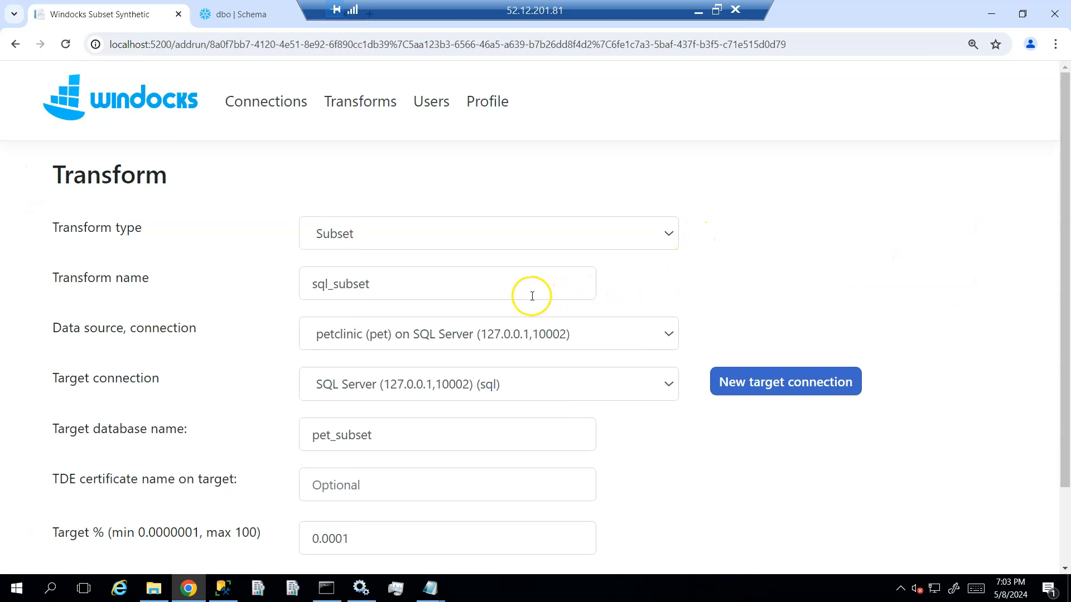
left_click(594, 233)
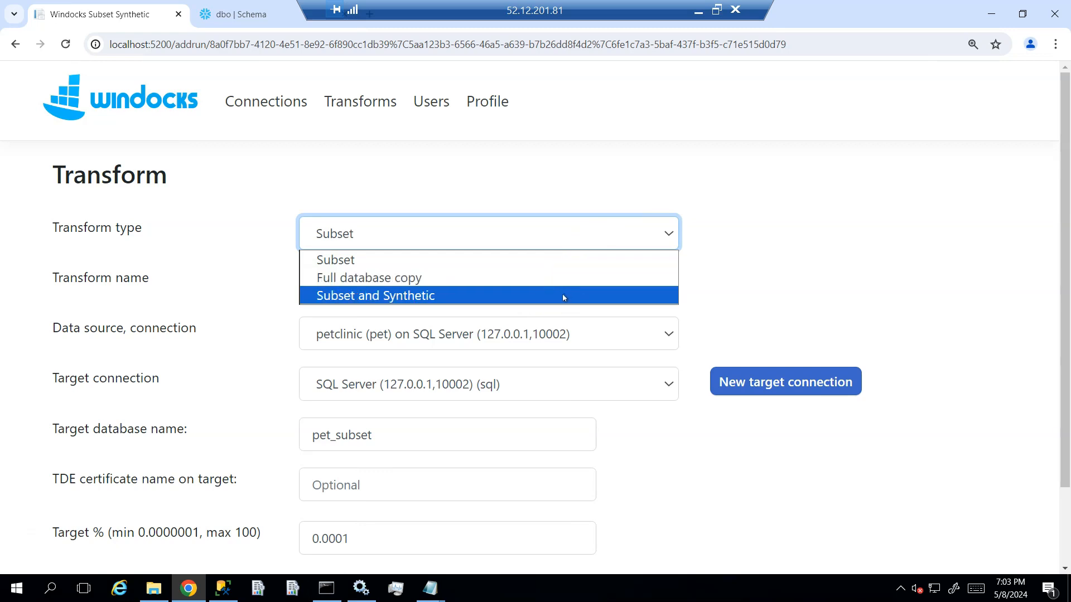
left_click(557, 260)
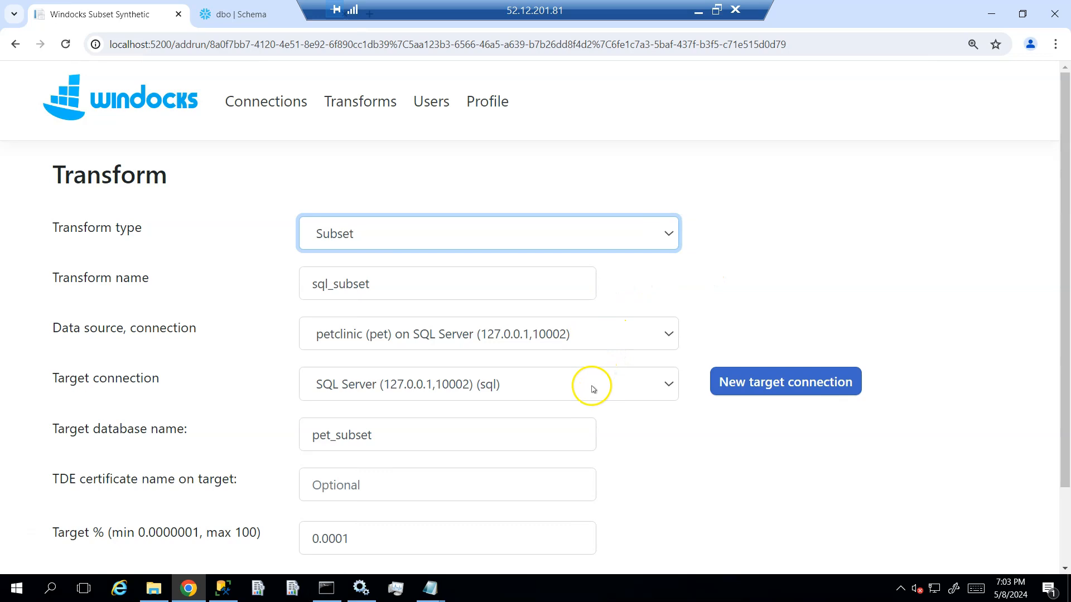
left_click(536, 436)
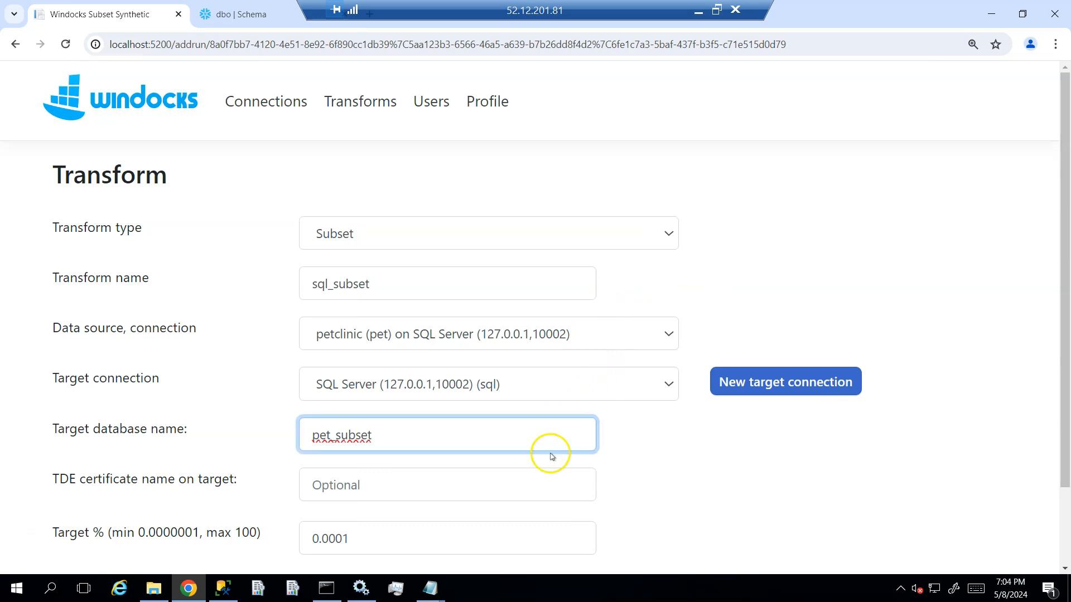
type("3")
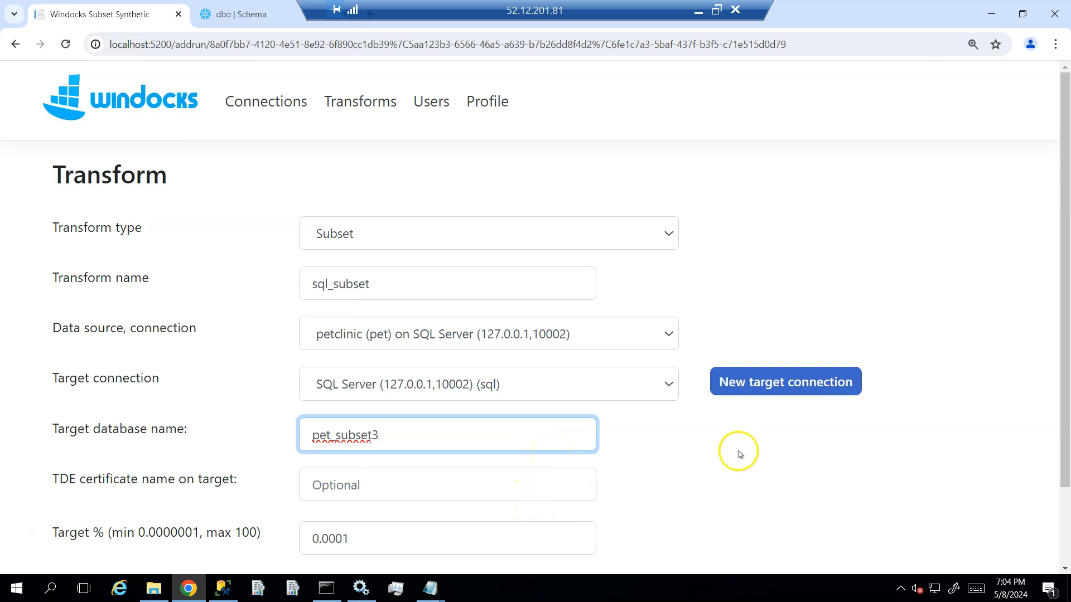
left_click_drag(1059, 286, 1058, 385)
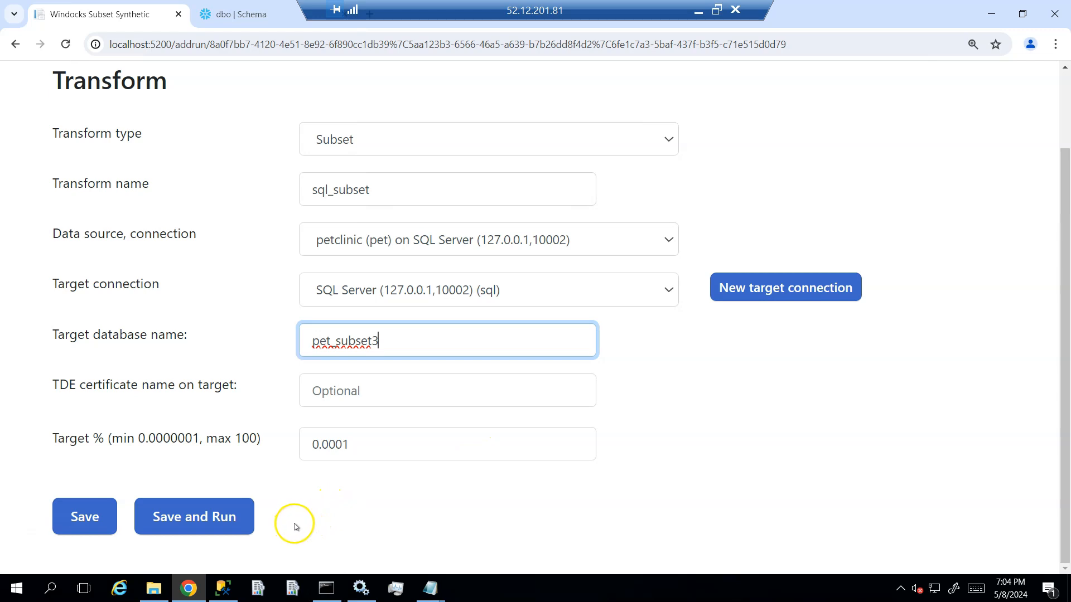
left_click(96, 515)
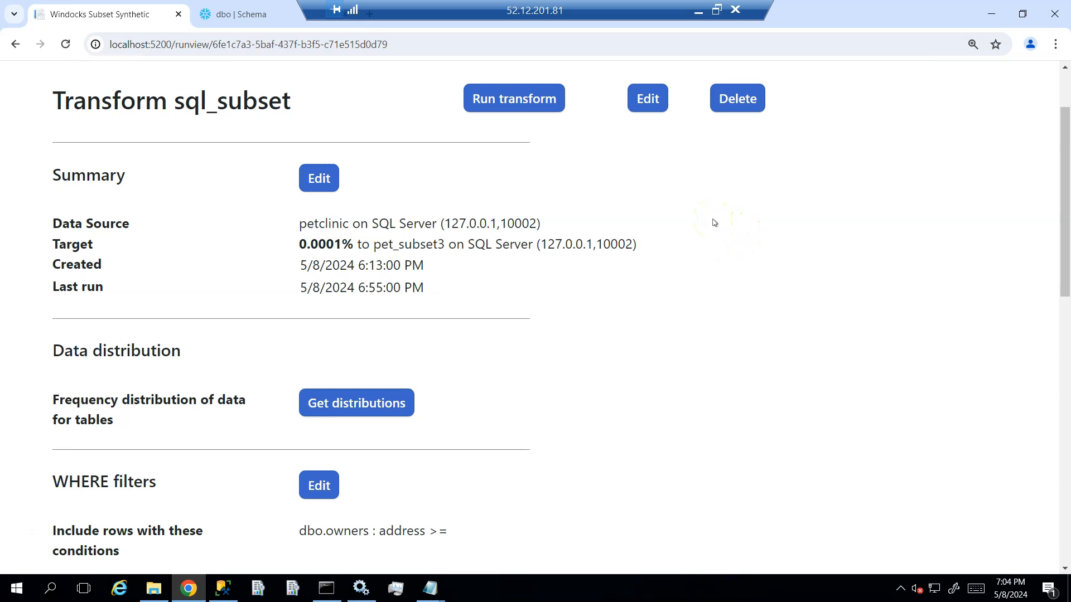
- Add a WHERE filter condition on dbo.users for enabled greater or equal, with an empty value, and save the filters
scroll(714, 223, "down", 1)
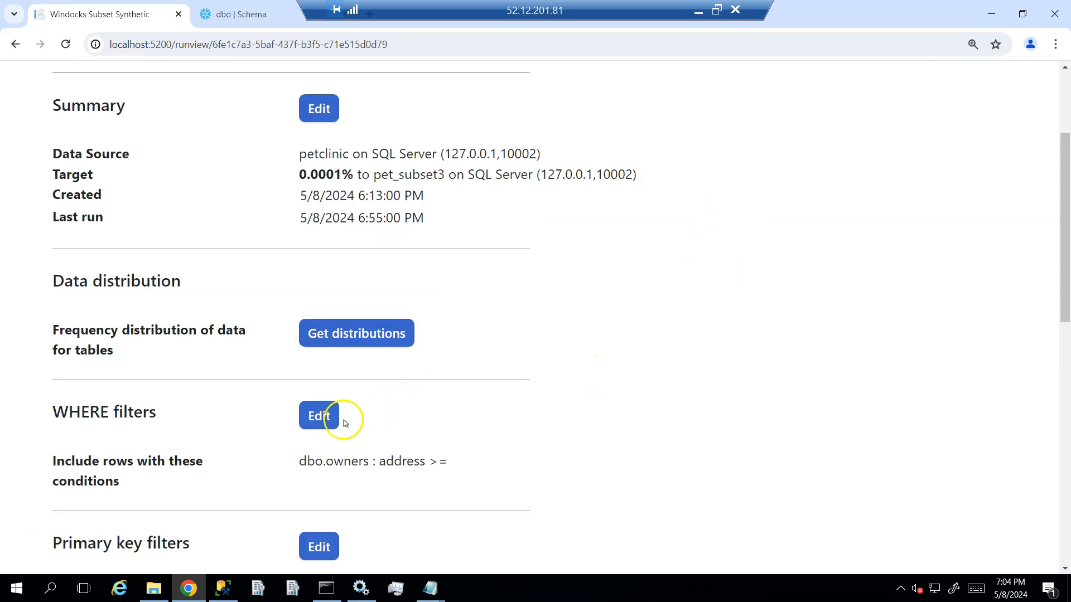
left_click(315, 422)
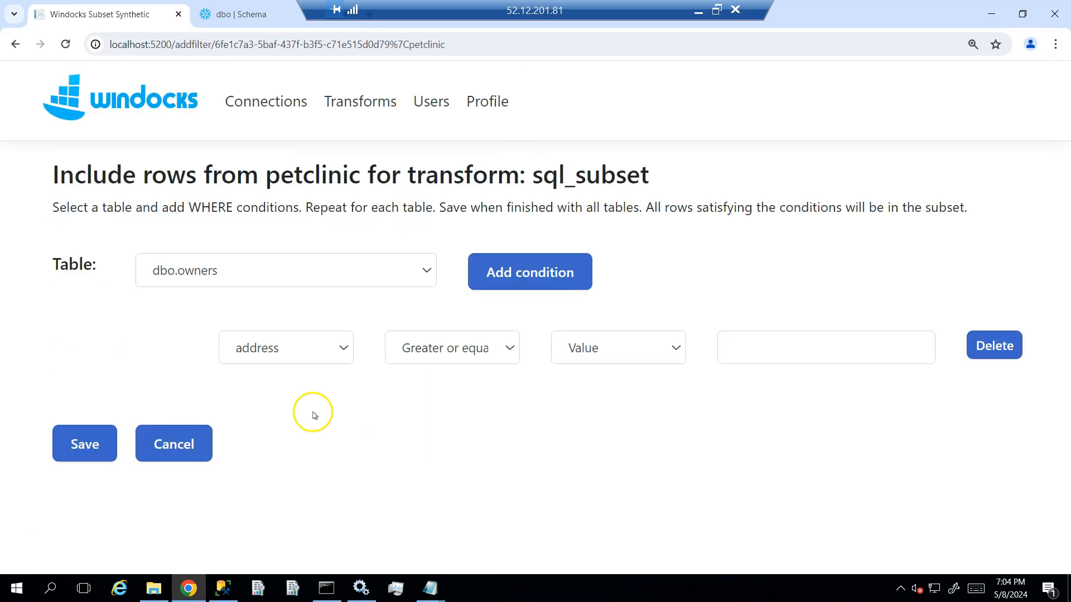
left_click(425, 269)
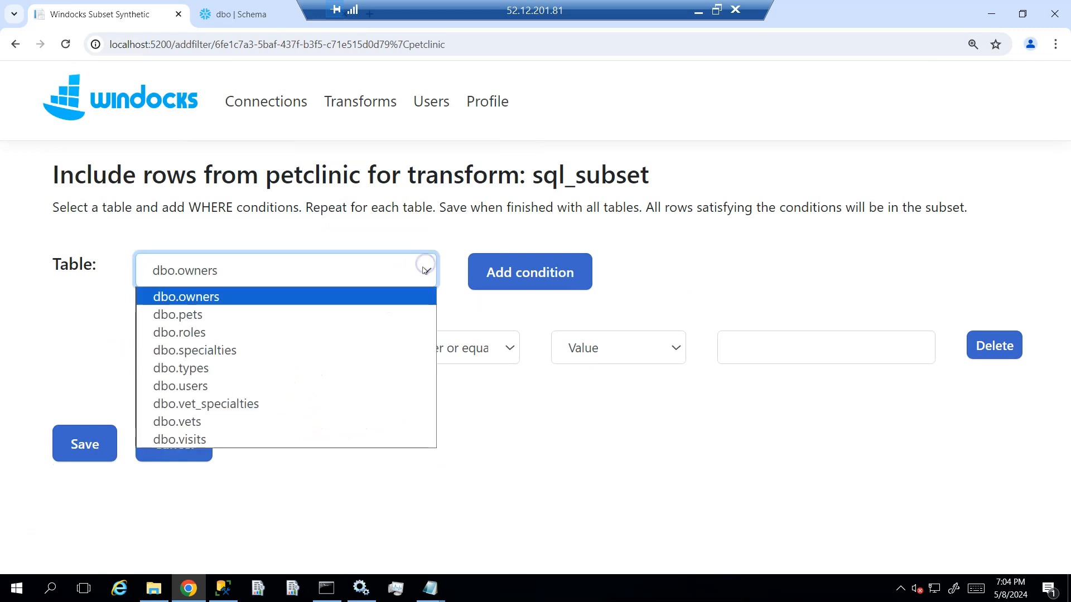
left_click(362, 382)
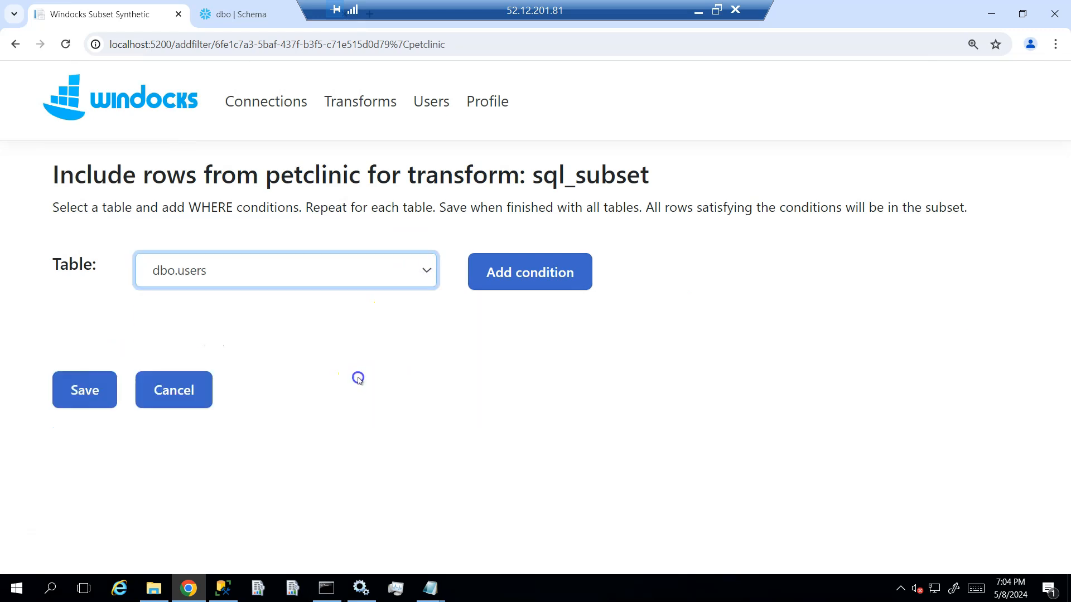
left_click(482, 282)
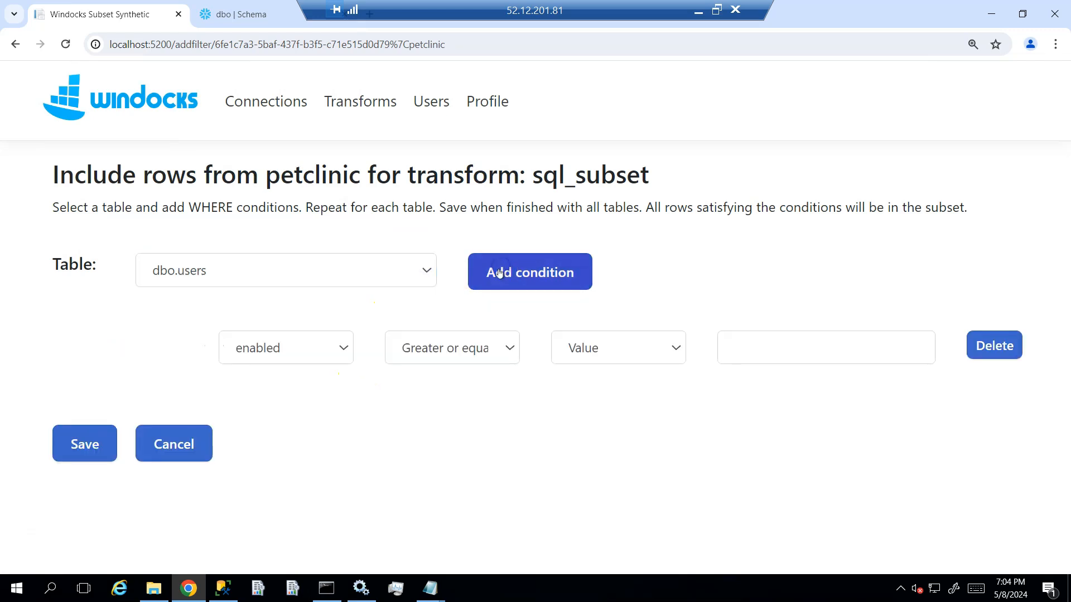
left_click(82, 444)
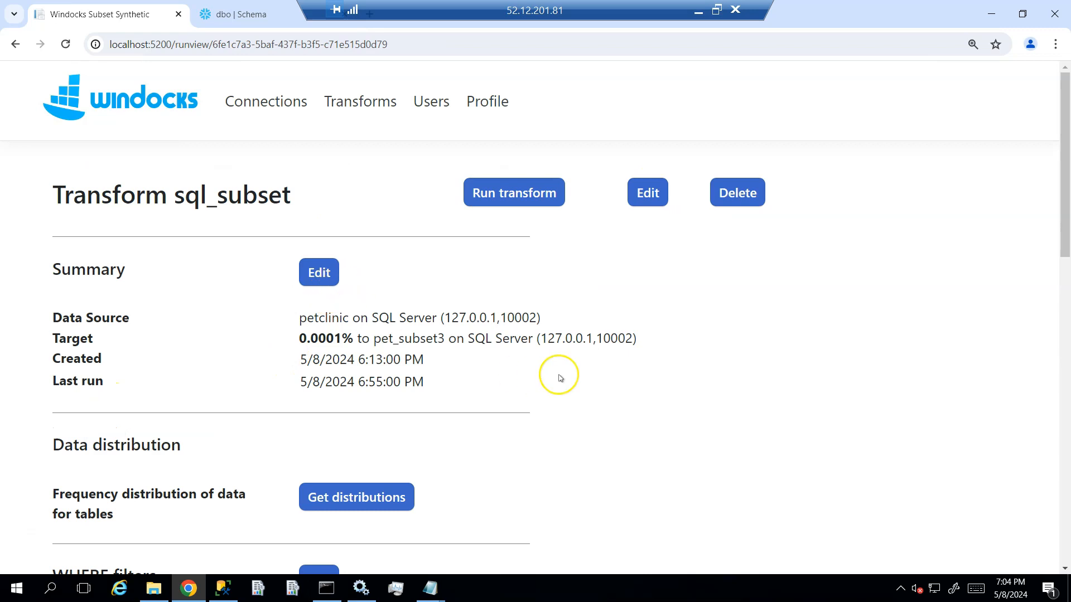
- Check the sql_subset transform's filters and last run report, and run the transform into pet_subset3
scroll(560, 378, "down", 2)
scroll(560, 378, "down", 3)
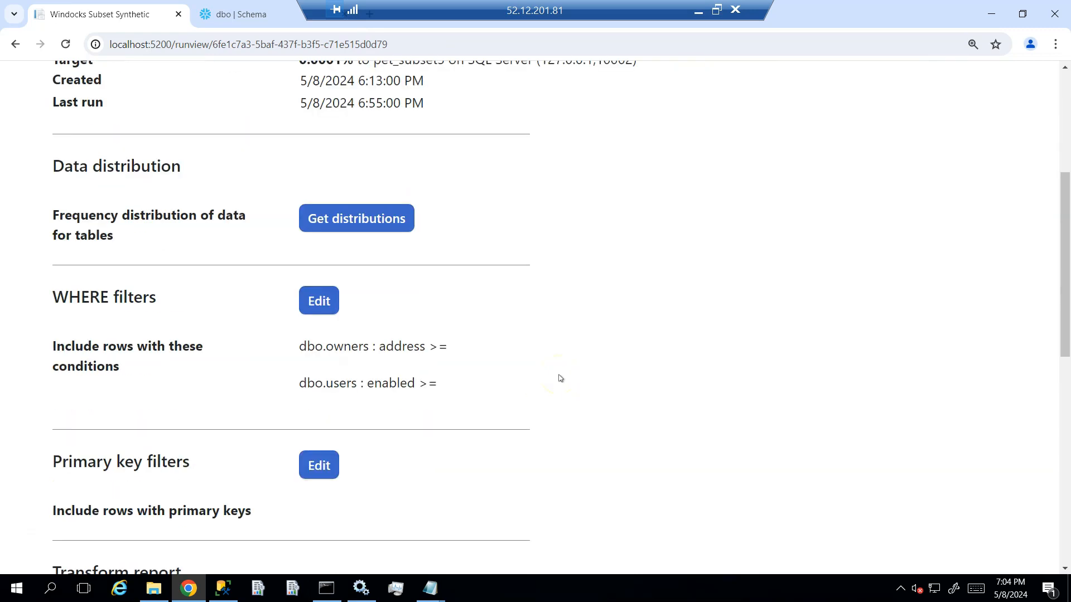
left_click(505, 422)
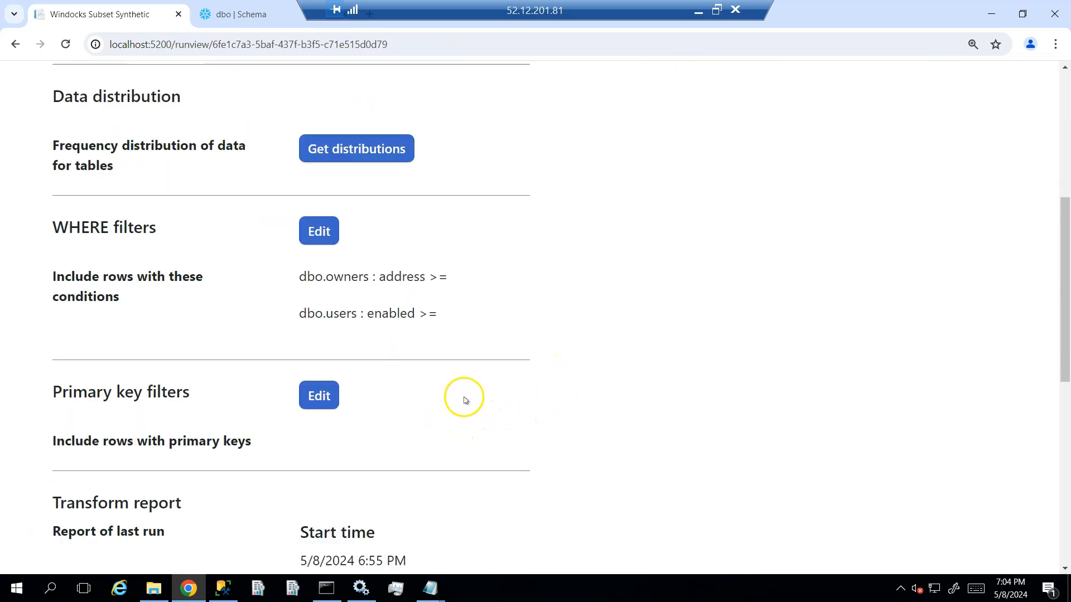
scroll(466, 397, "down", 4)
left_click_drag(1063, 409, 1066, 97)
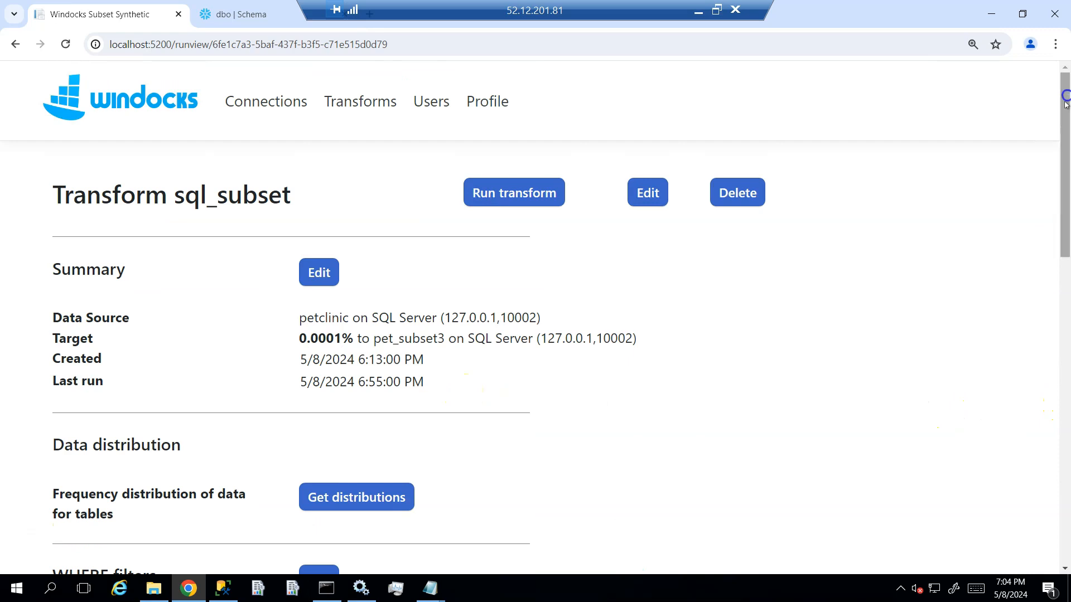
left_click(509, 193)
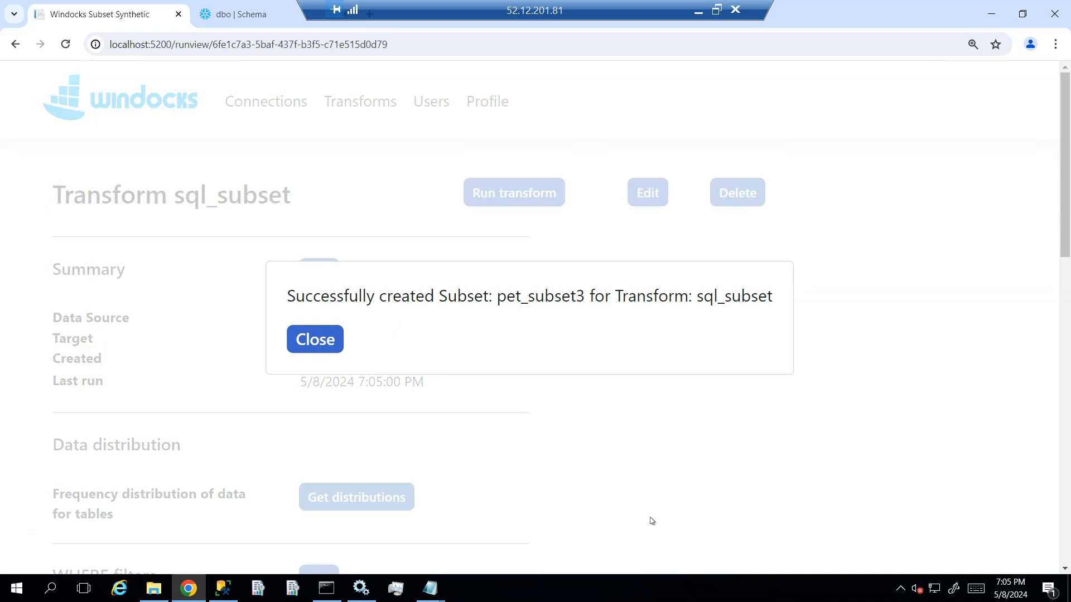
- Switch to SQL Server Management Studio and select the pet_subset3 database on the 127.0.0.1,10002 server
left_click(225, 591)
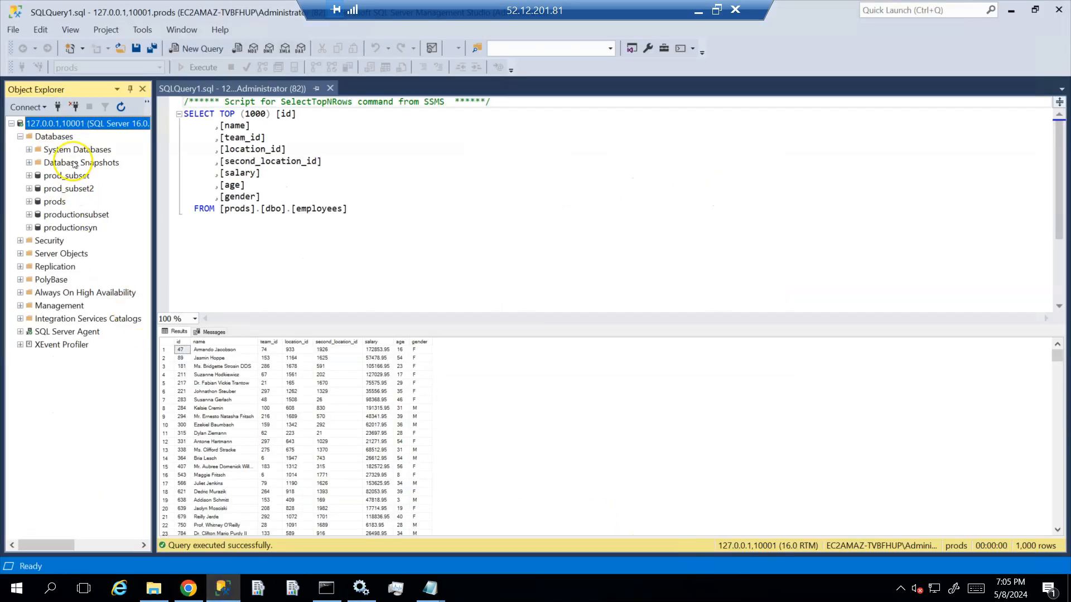
right_click(67, 123)
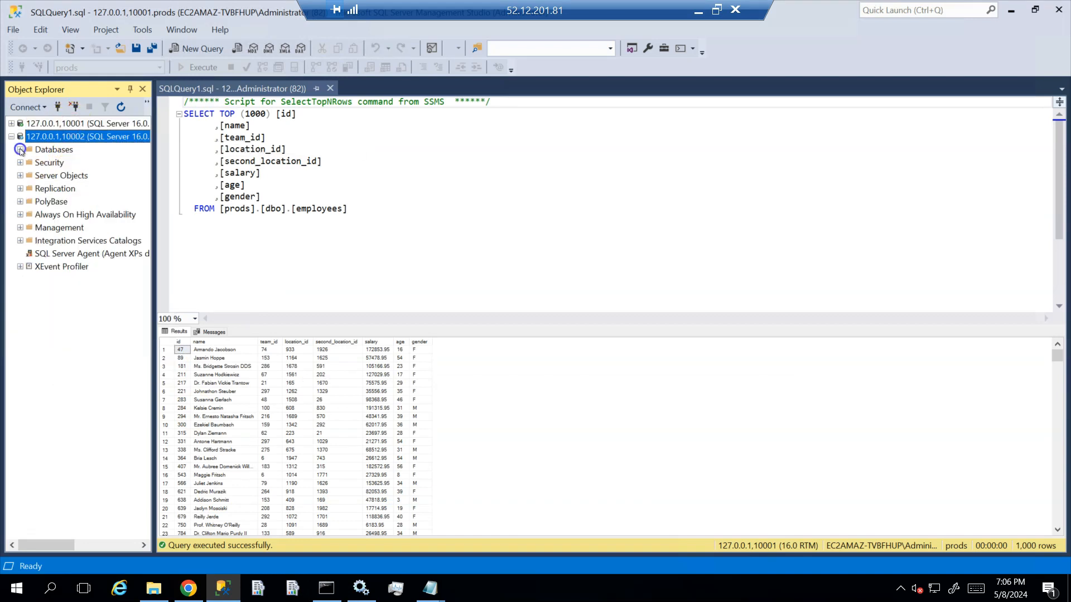
left_click(20, 149)
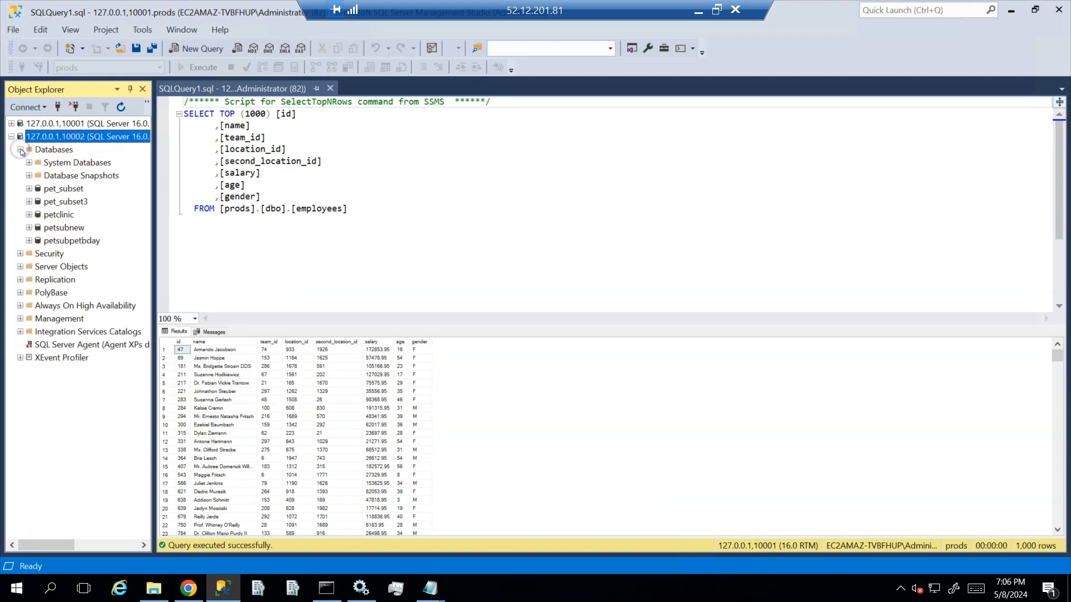
left_click(50, 203)
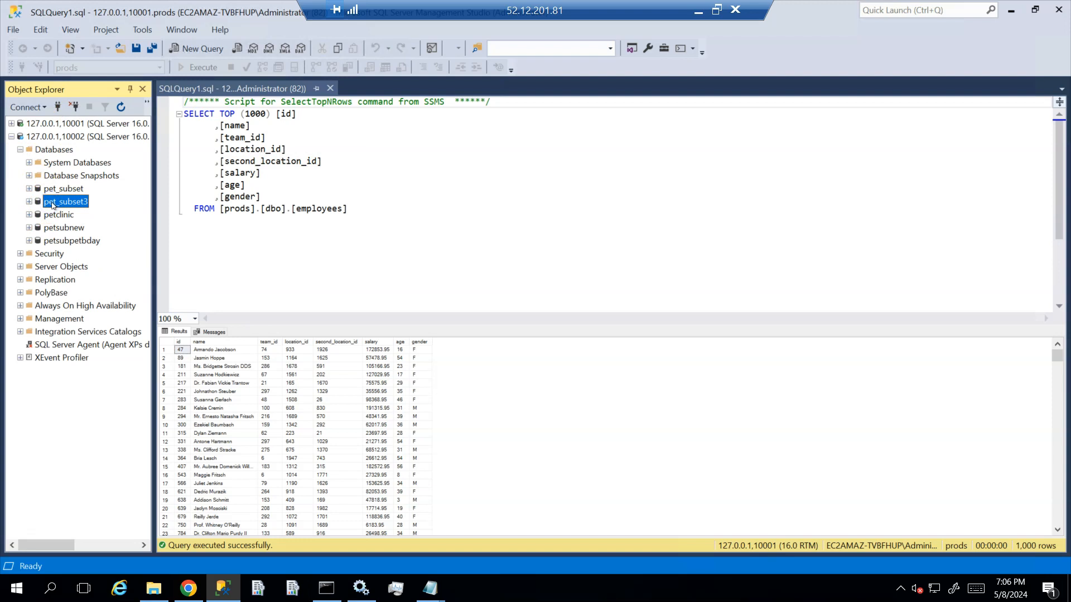